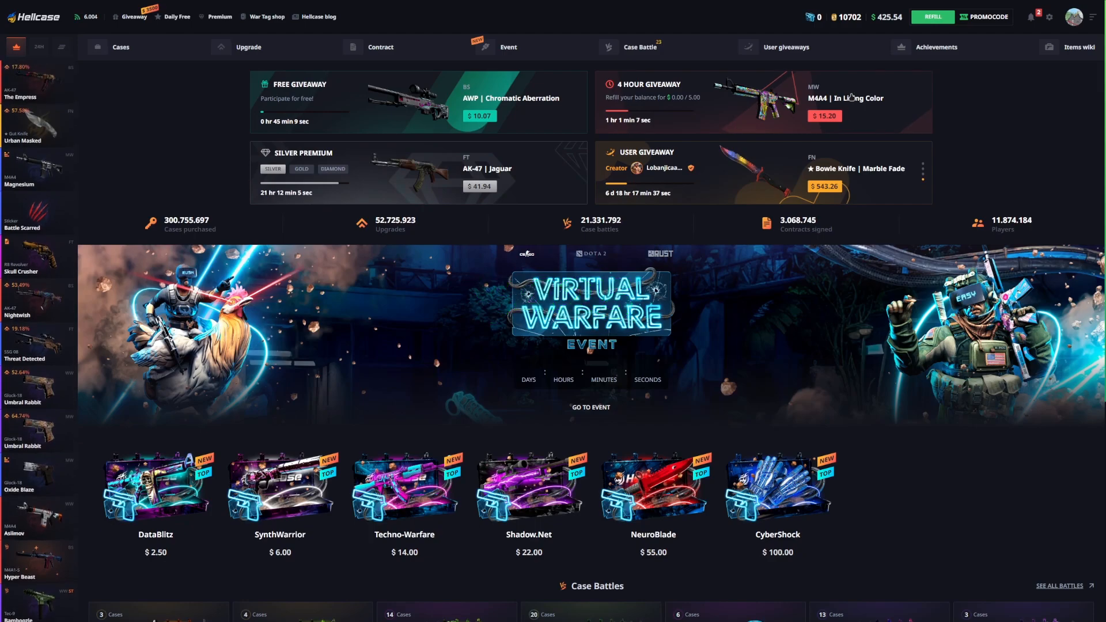
# Briefly check the balance top-up page, return home, and show the user-created giveaways
pyautogui.click(933, 17)
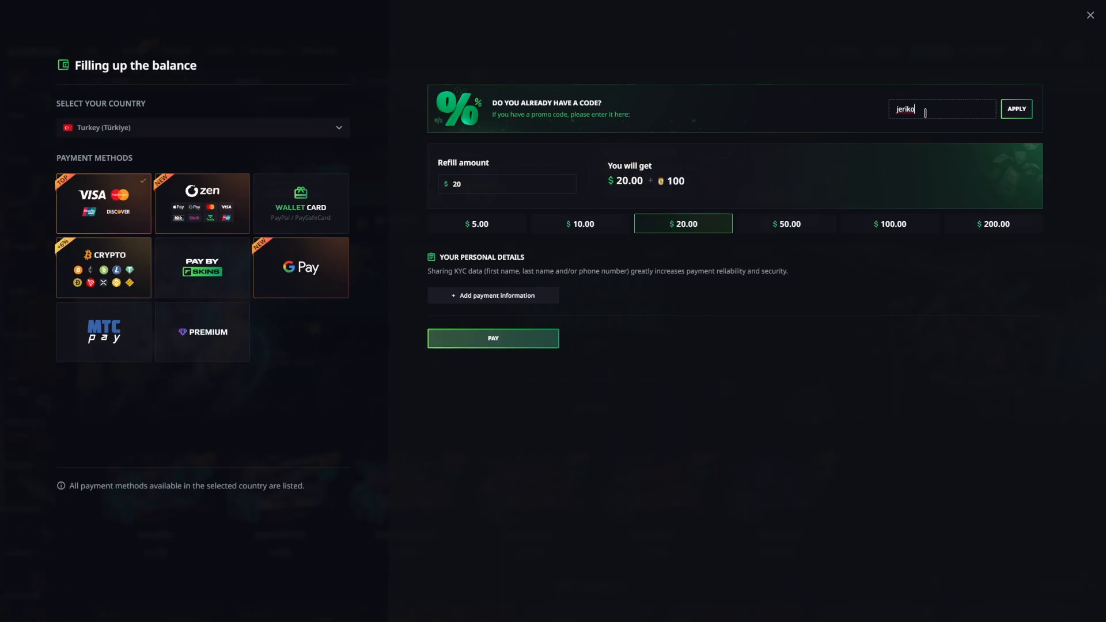
pyautogui.click(1090, 16)
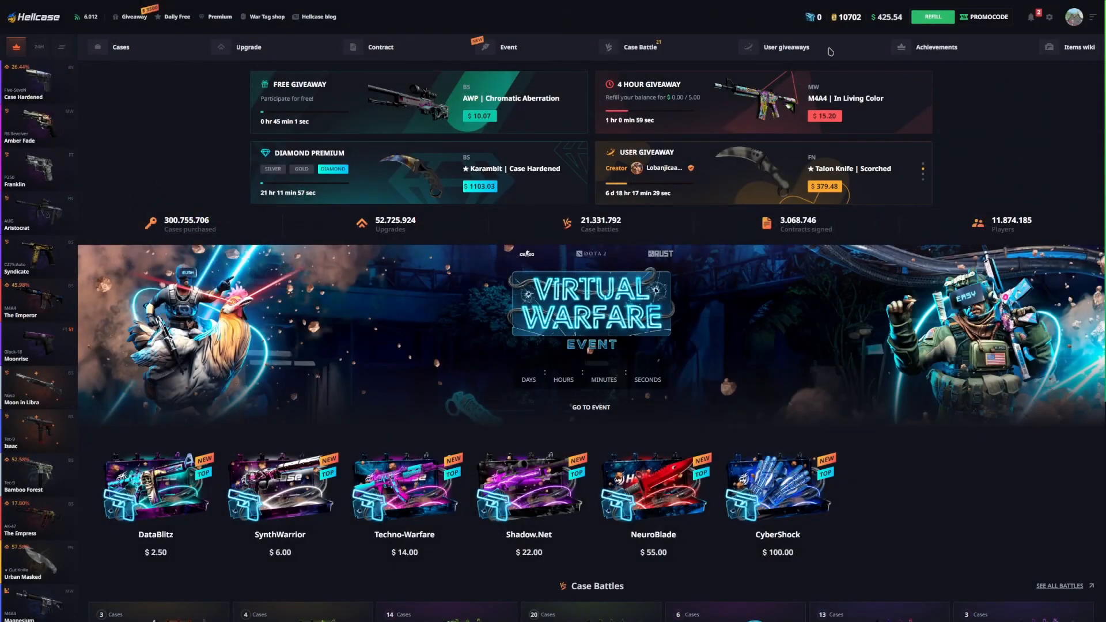
pyautogui.click(785, 47)
pyautogui.scroll(-5, 552, 345)
pyautogui.scroll(-5, 323, 332)
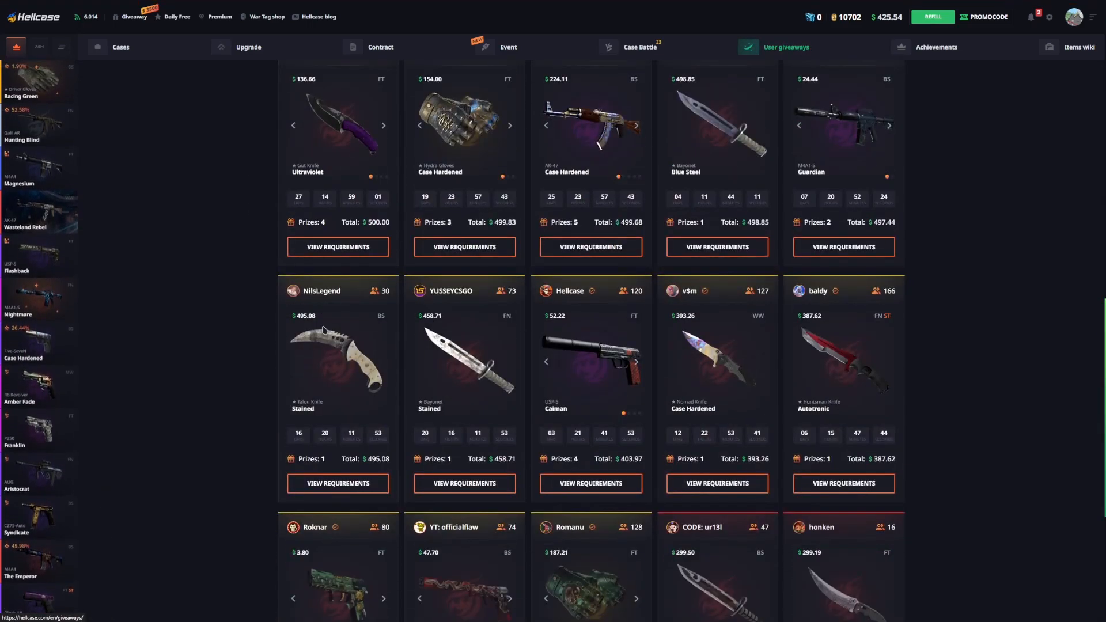
pyautogui.scroll(-5, 324, 332)
pyautogui.scroll(-5, 325, 330)
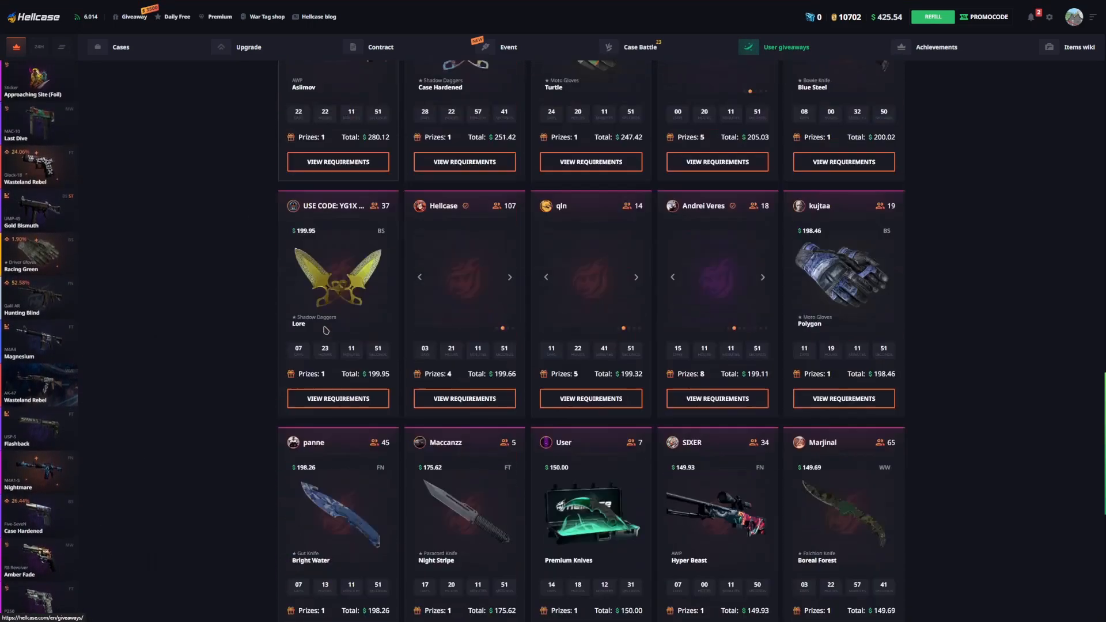
pyautogui.scroll(-5, 363, 345)
pyautogui.scroll(-3, 403, 371)
# View giveaway #11654 for the Ultraviolet Gut Knife and highlight its promo-code refill requirement
pyautogui.click(338, 371)
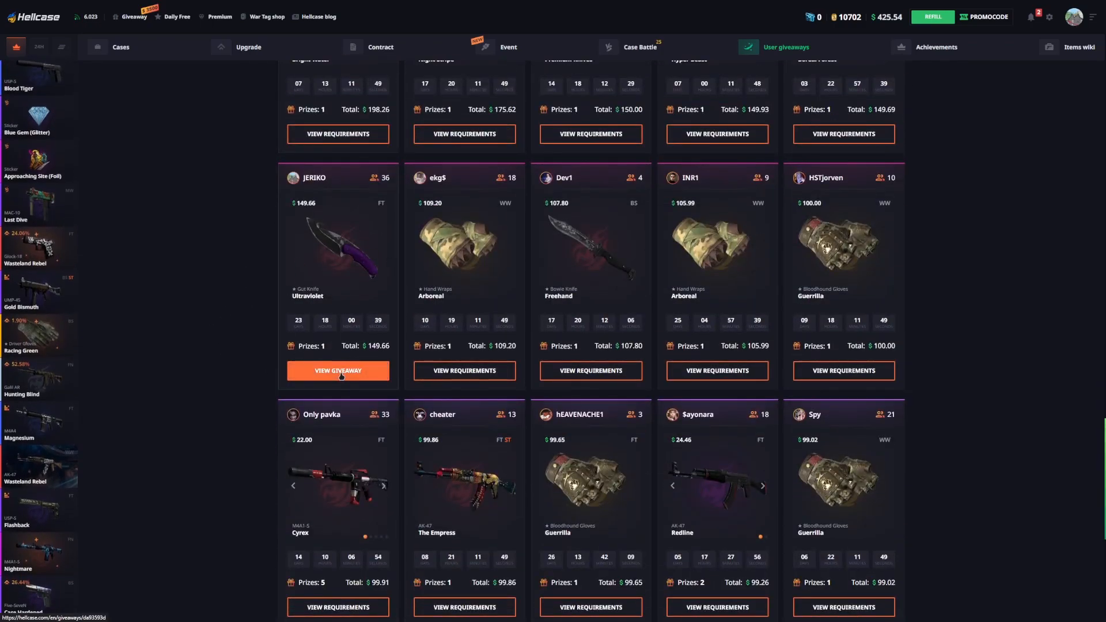
pyautogui.scroll(-1, 134, 285)
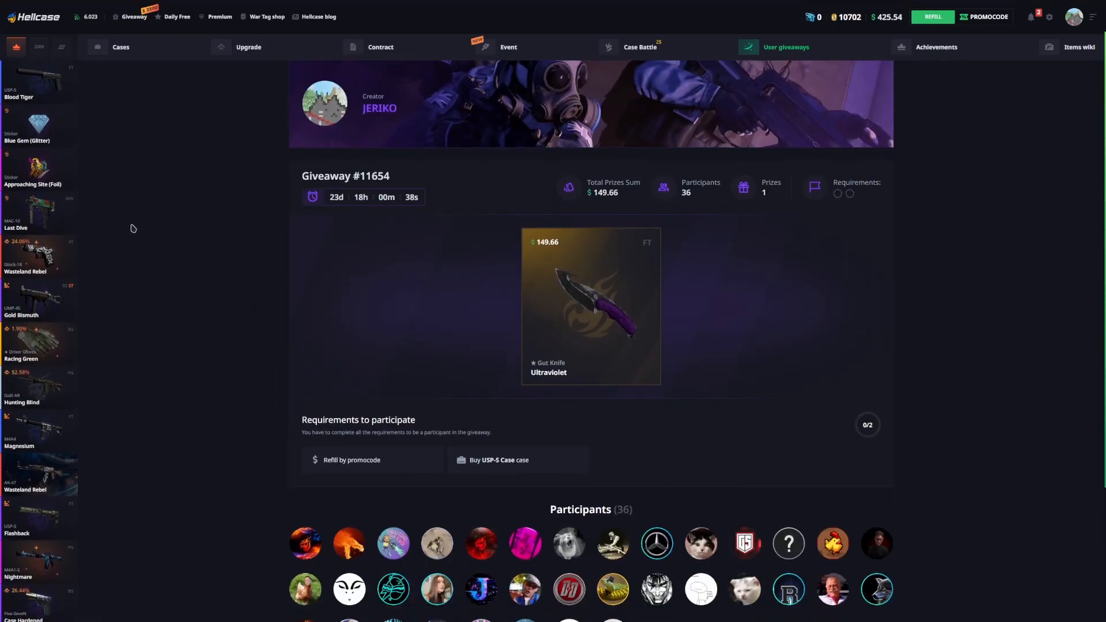
pyautogui.scroll(-1, 413, 476)
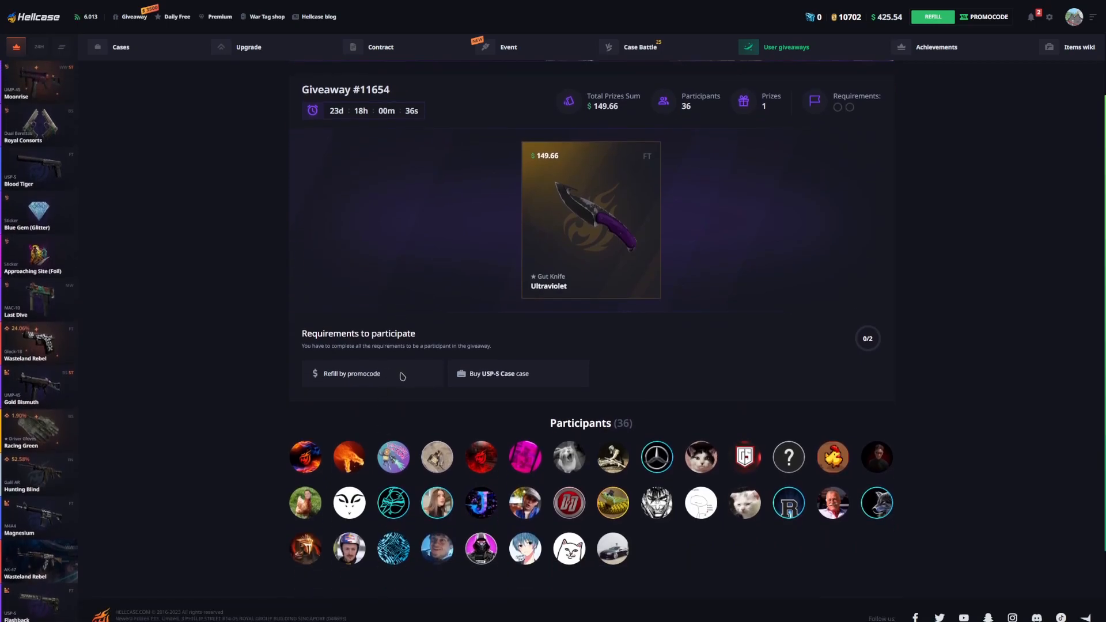
pyautogui.doubleClick(363, 374)
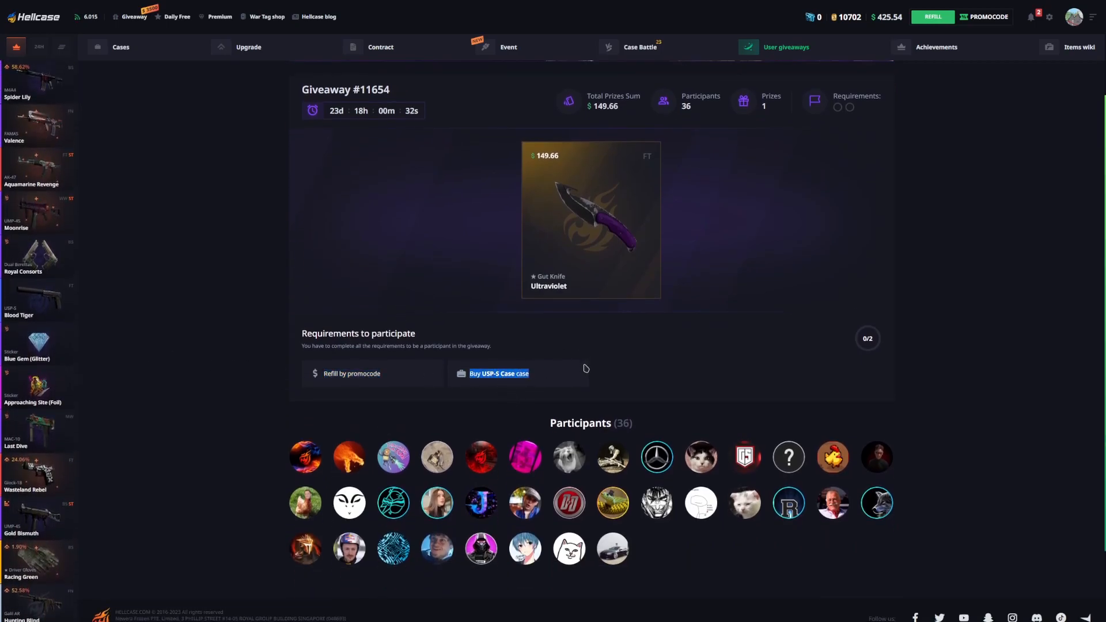
pyautogui.scroll(1, 583, 298)
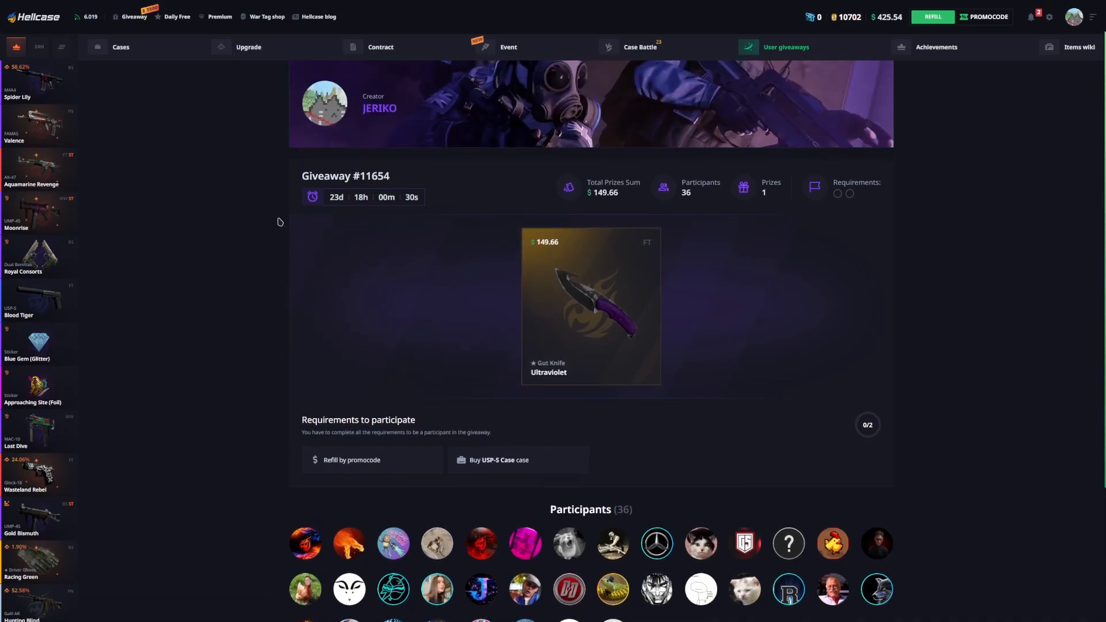
pyautogui.scroll(1, 279, 221)
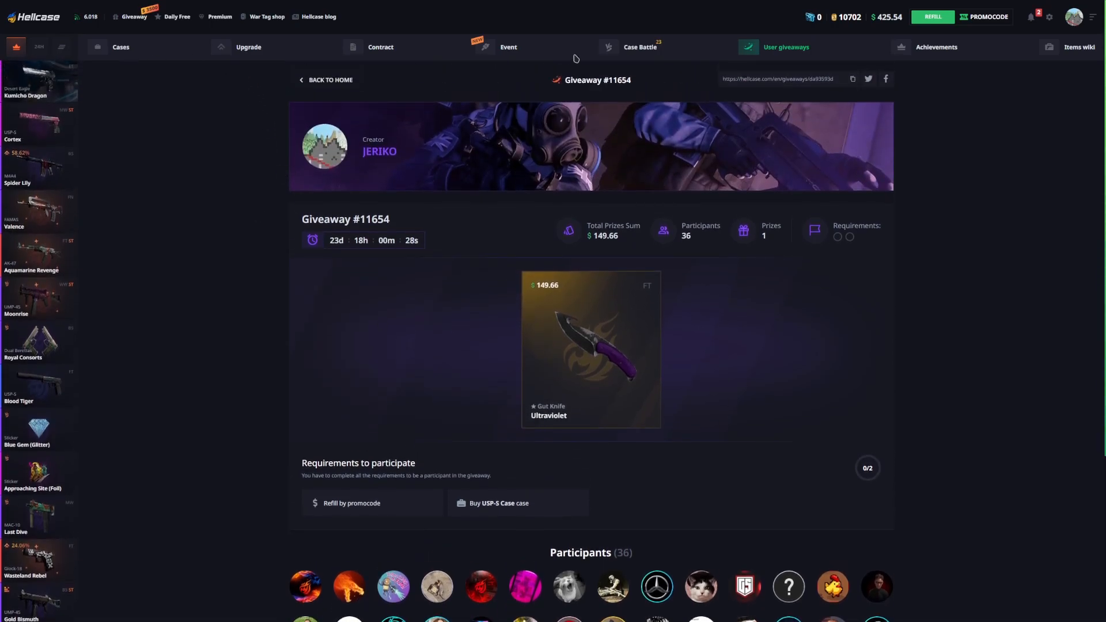
# From the active case battles list, create a new battle and filter the first slot's case picker by minimum price 150
pyautogui.click(640, 47)
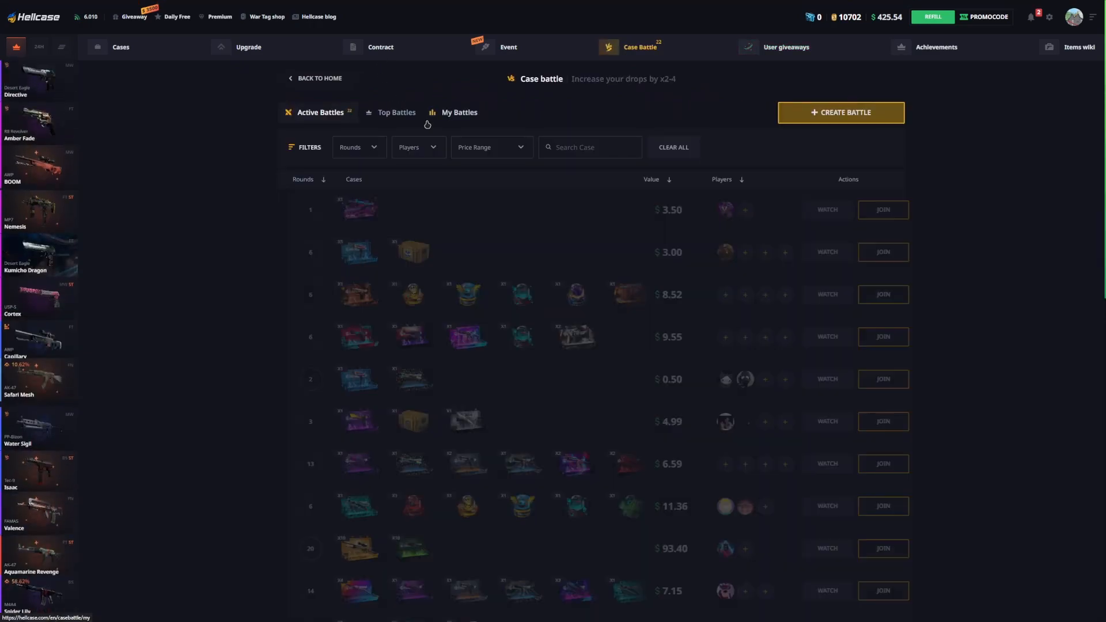
pyautogui.scroll(-2, 644, 434)
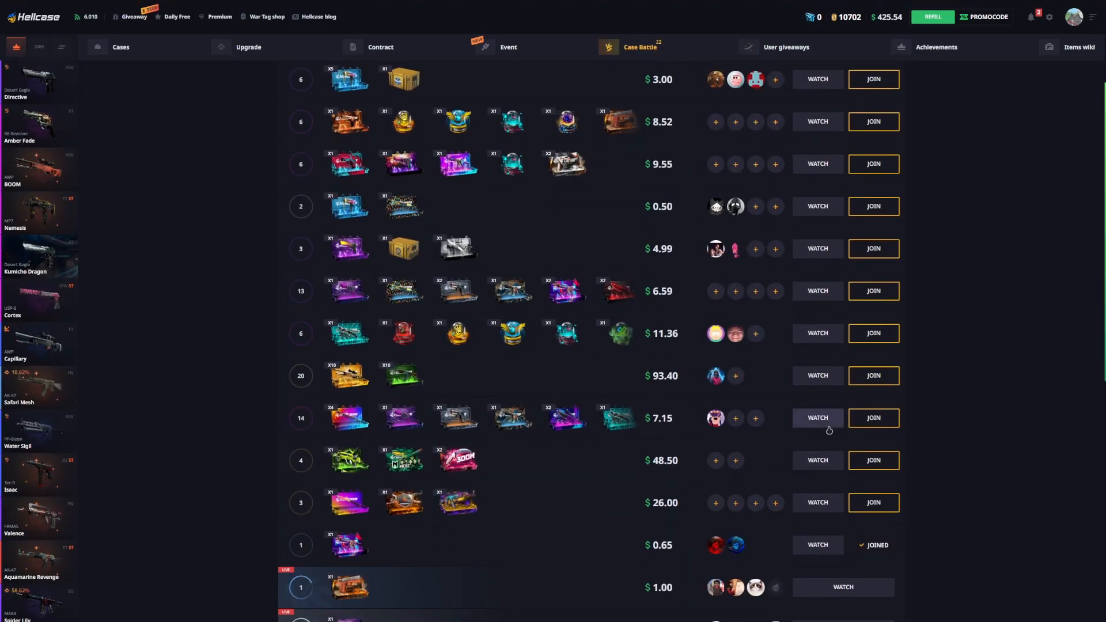
pyautogui.scroll(-2, 827, 430)
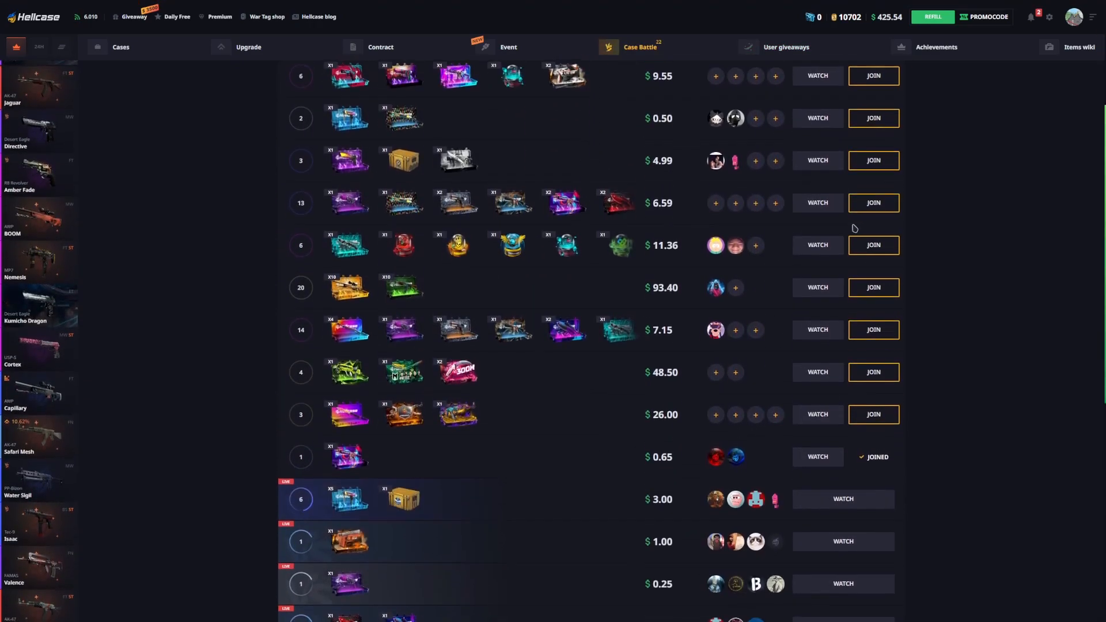
pyautogui.scroll(2, 447, 299)
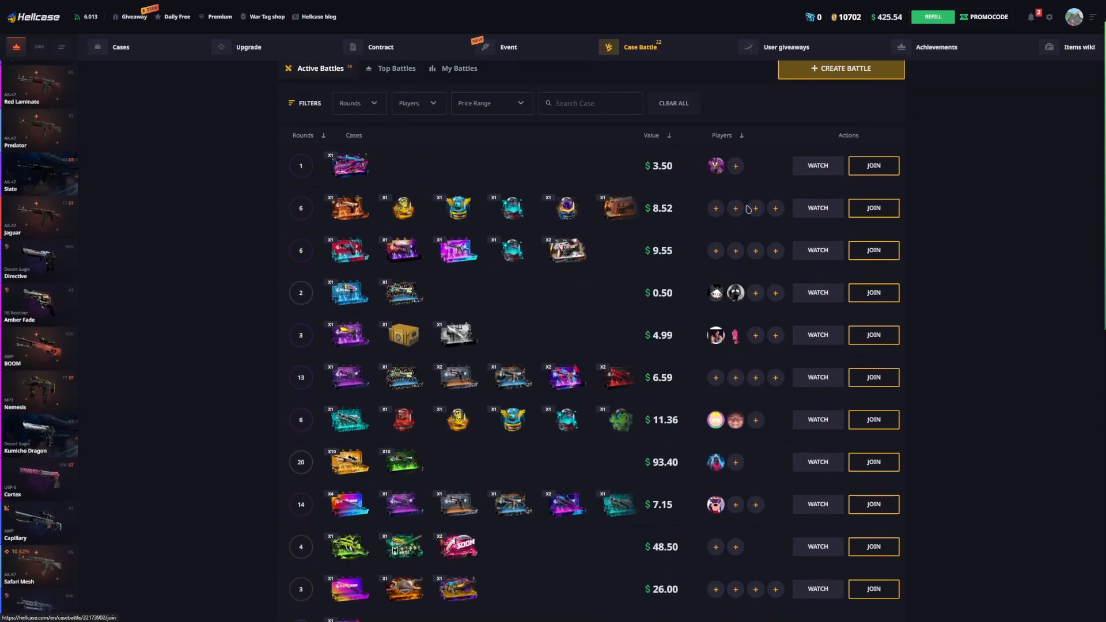
pyautogui.scroll(-2, 748, 209)
pyautogui.scroll(3, 693, 372)
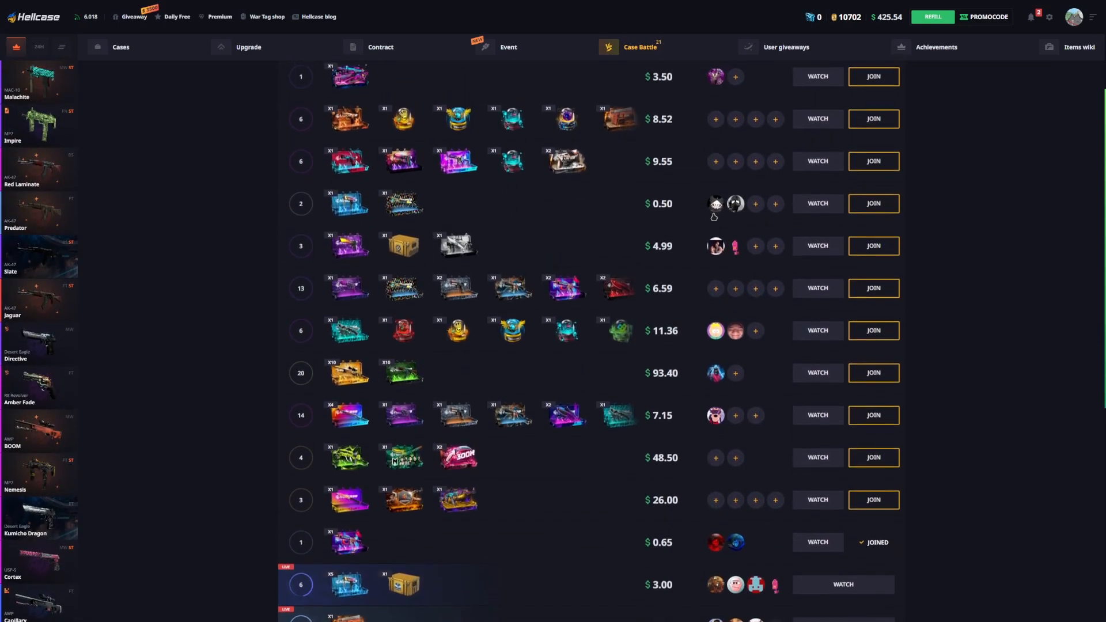
pyautogui.scroll(-2, 753, 471)
pyautogui.scroll(2, 646, 318)
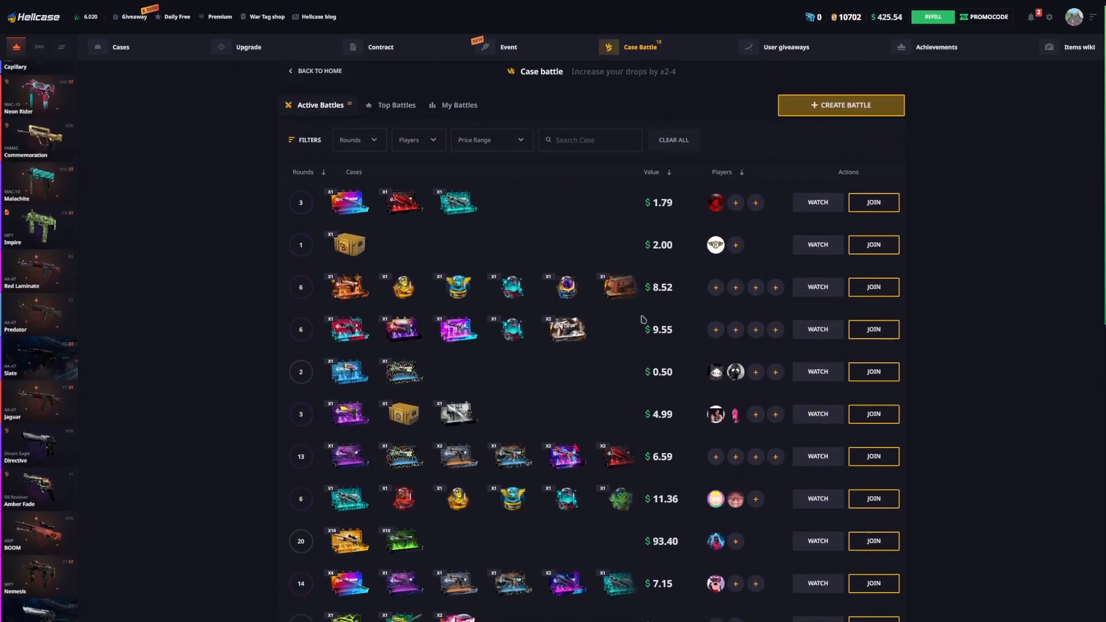
pyautogui.scroll(-2, 646, 318)
pyautogui.scroll(-1, 645, 319)
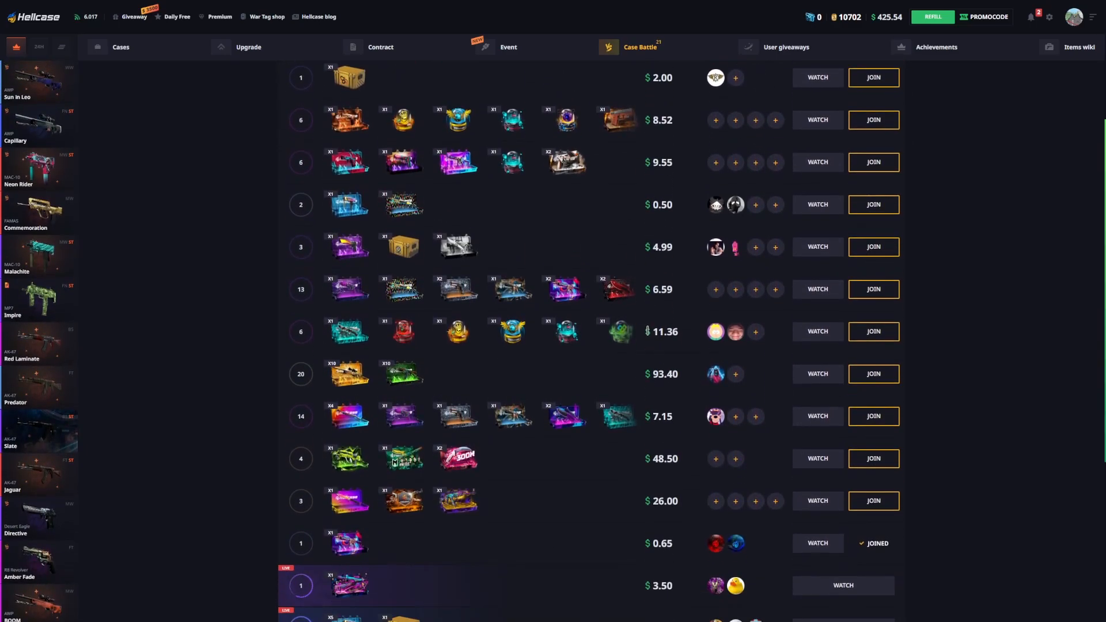
pyautogui.scroll(-1, 645, 331)
pyautogui.scroll(4, 646, 331)
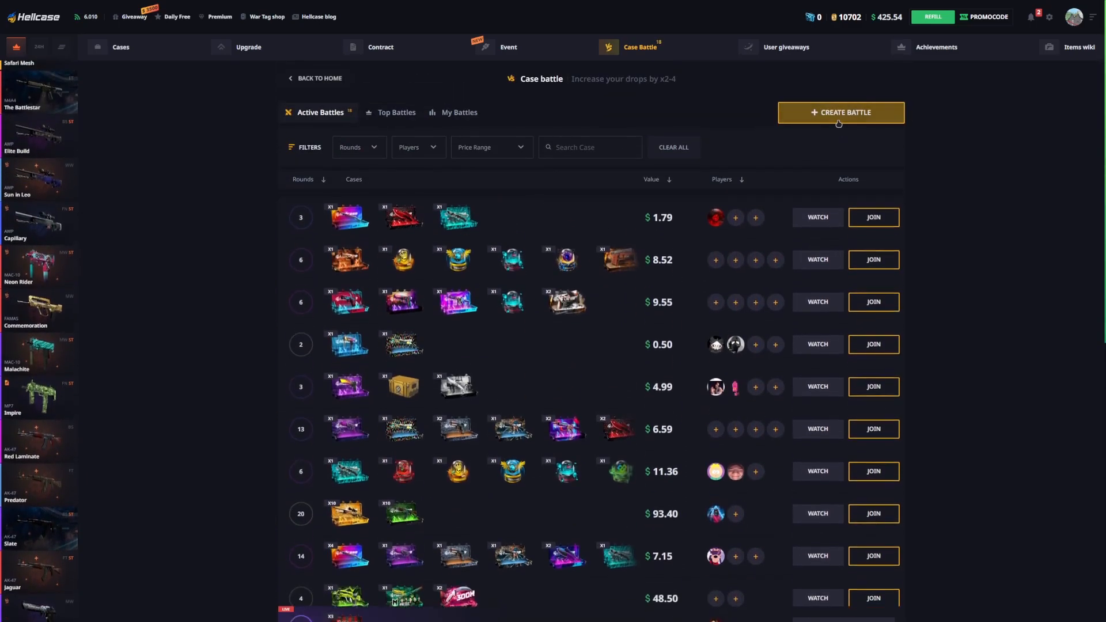
pyautogui.click(838, 117)
pyautogui.click(339, 188)
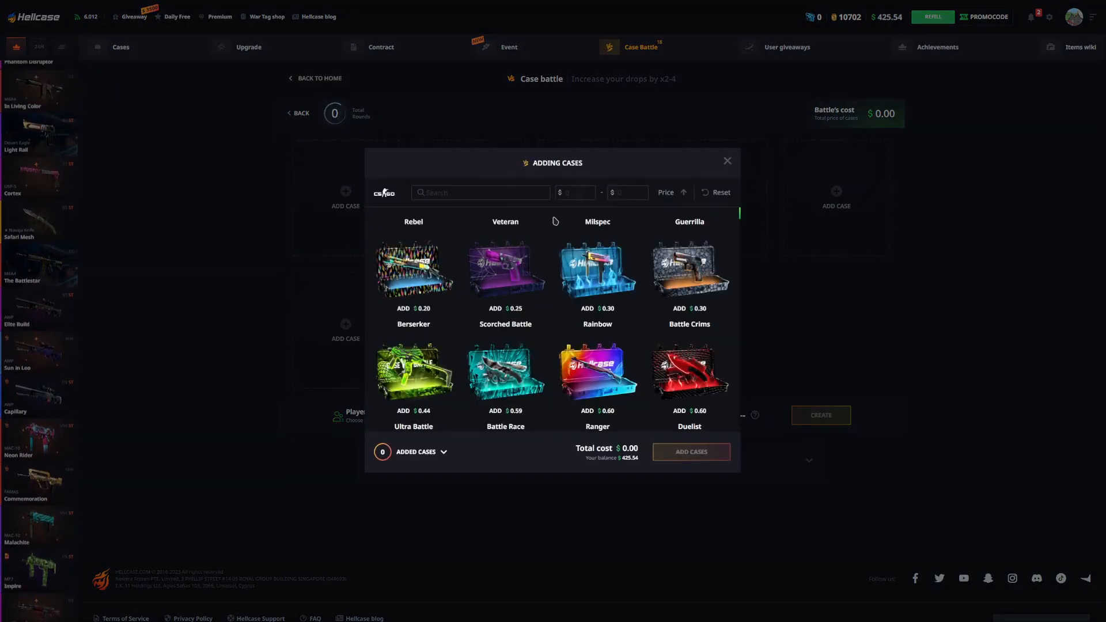
pyautogui.click(575, 192)
pyautogui.write('150')
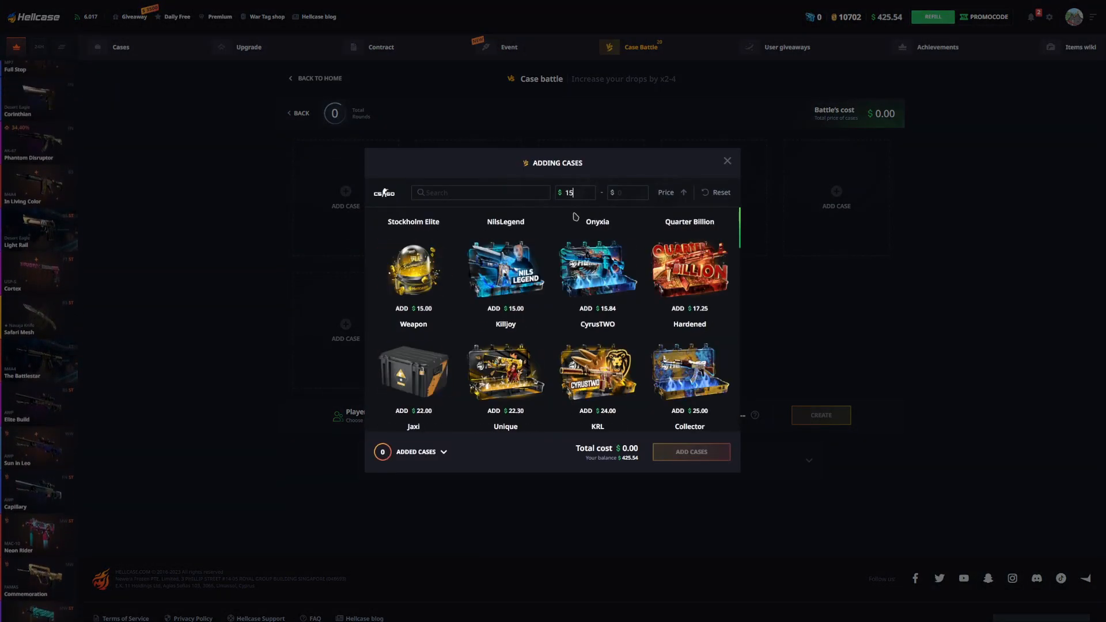
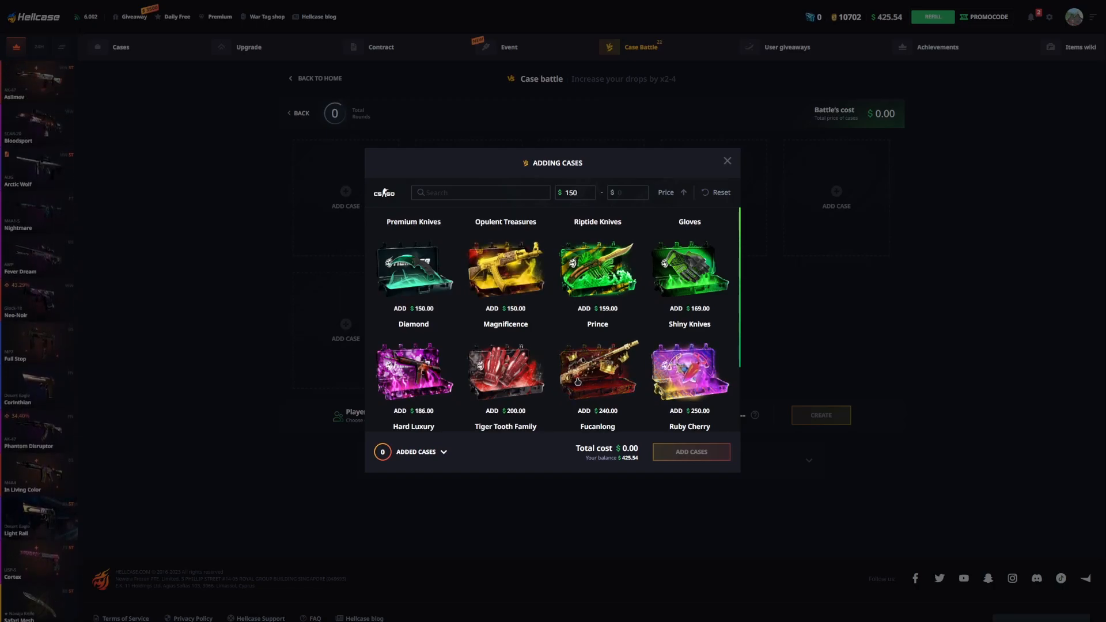
# Add the $240 Prince case and create the two-player public battle
pyautogui.click(597, 374)
pyautogui.click(690, 451)
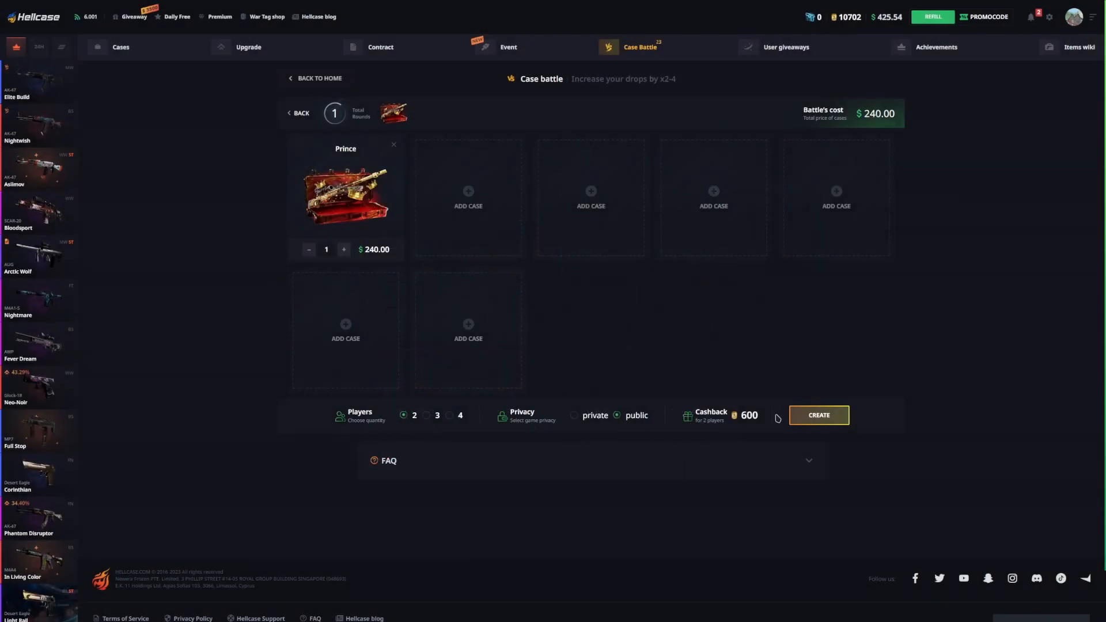
pyautogui.click(813, 417)
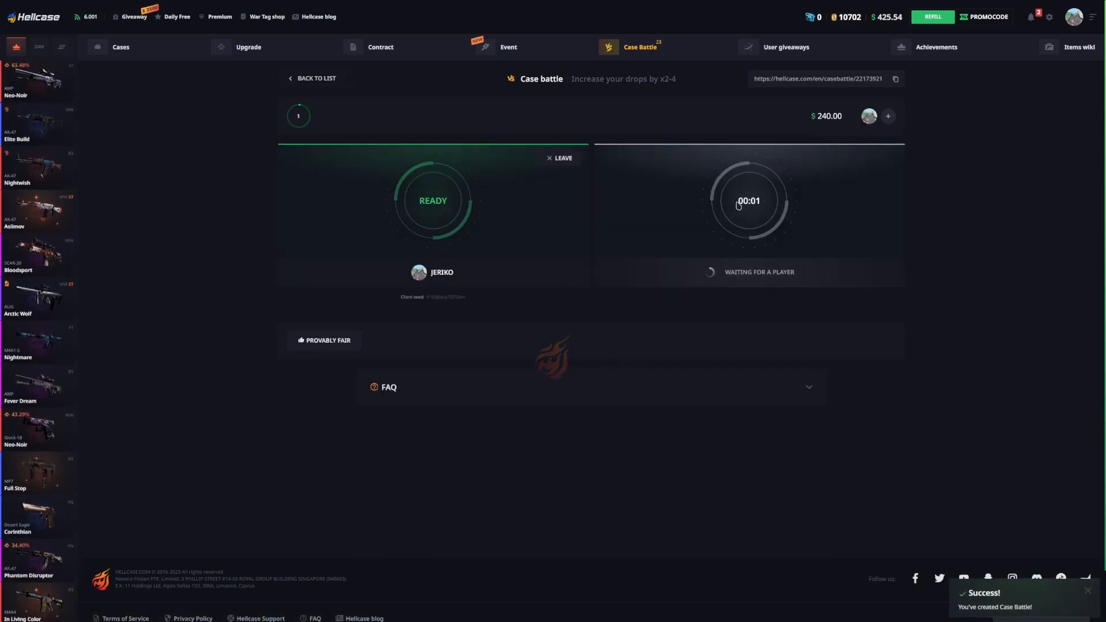
# Call a bot into the empty seat and dismiss the lost-battle results
pyautogui.click(749, 200)
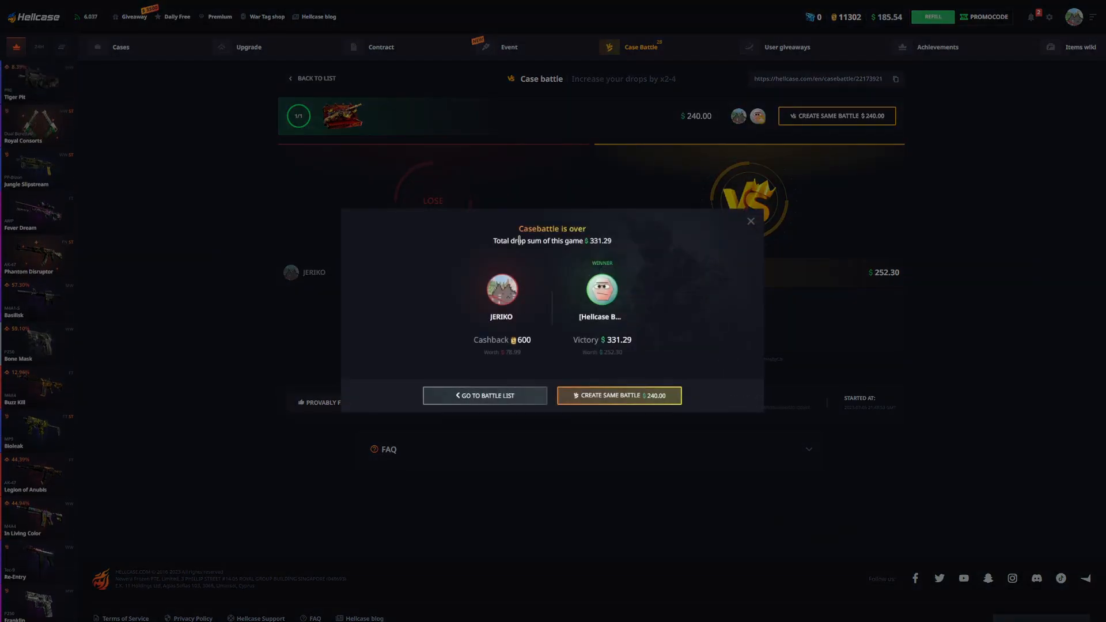
pyautogui.click(752, 223)
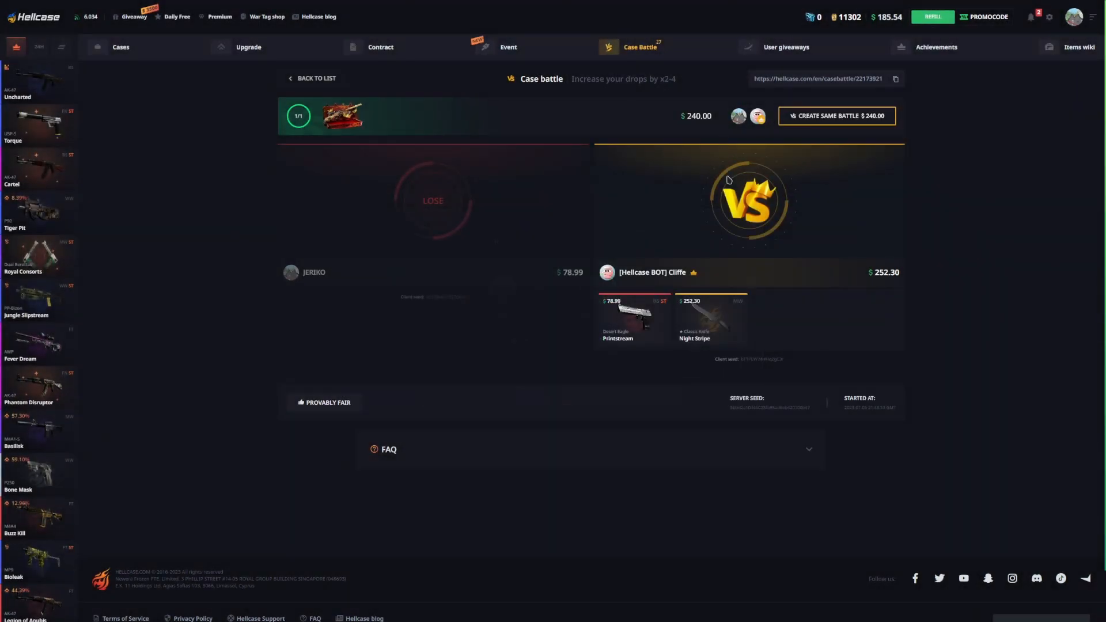
# From the Active Battles list, join the 20-round $93.40 battle and win it $458.23 to $66.24
pyautogui.click(659, 49)
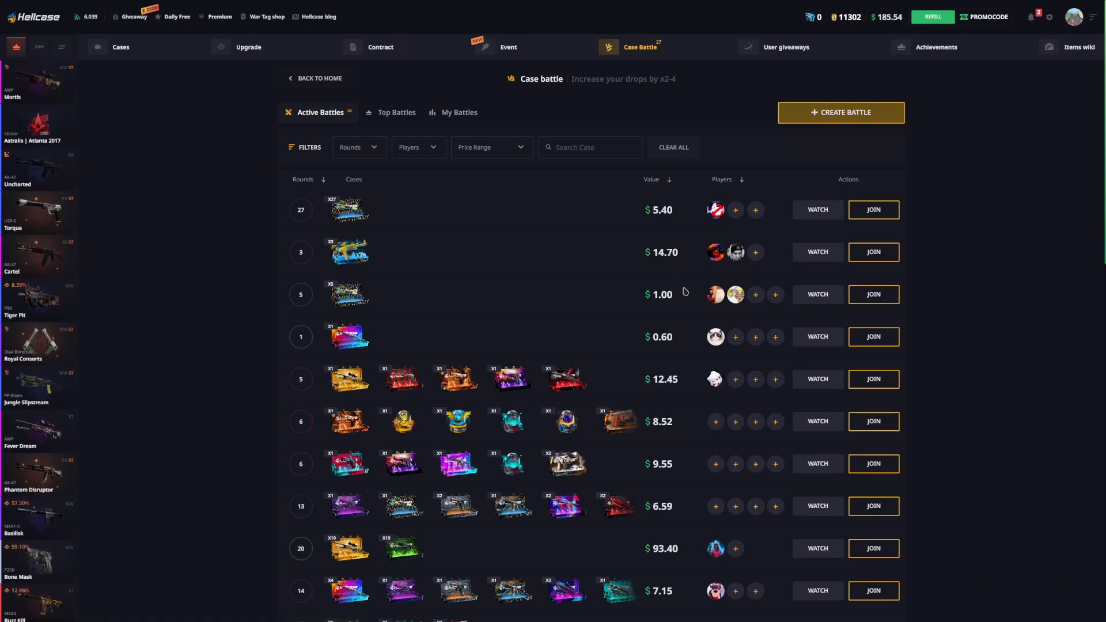
pyautogui.scroll(-3, 677, 378)
pyautogui.click(872, 378)
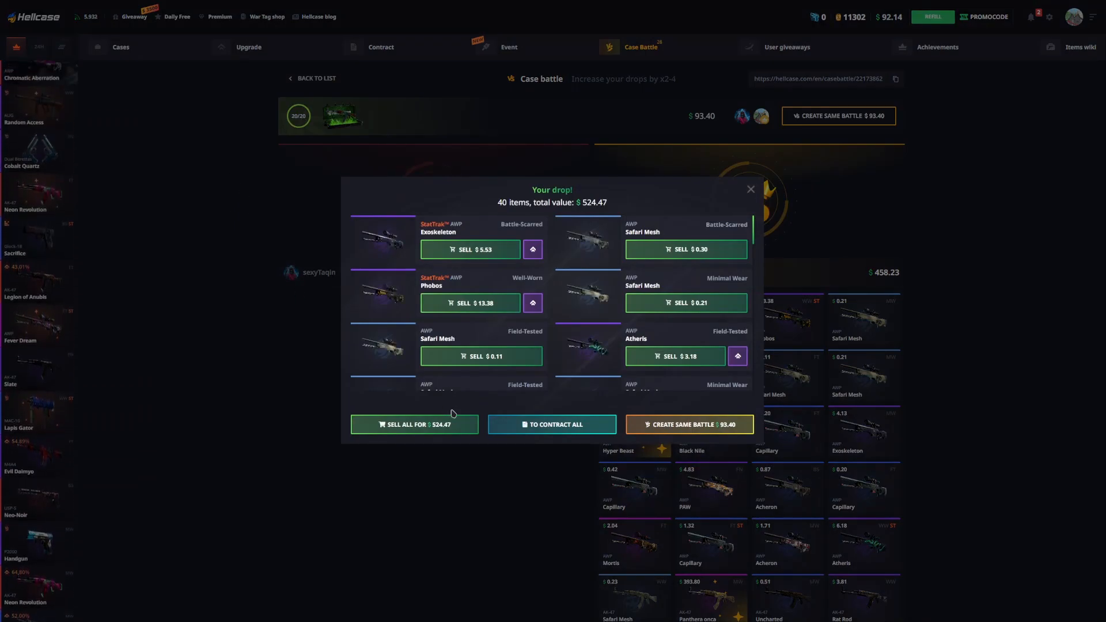
# Sell all 40 won items for $524.47, raising the balance to $616.61
pyautogui.click(406, 424)
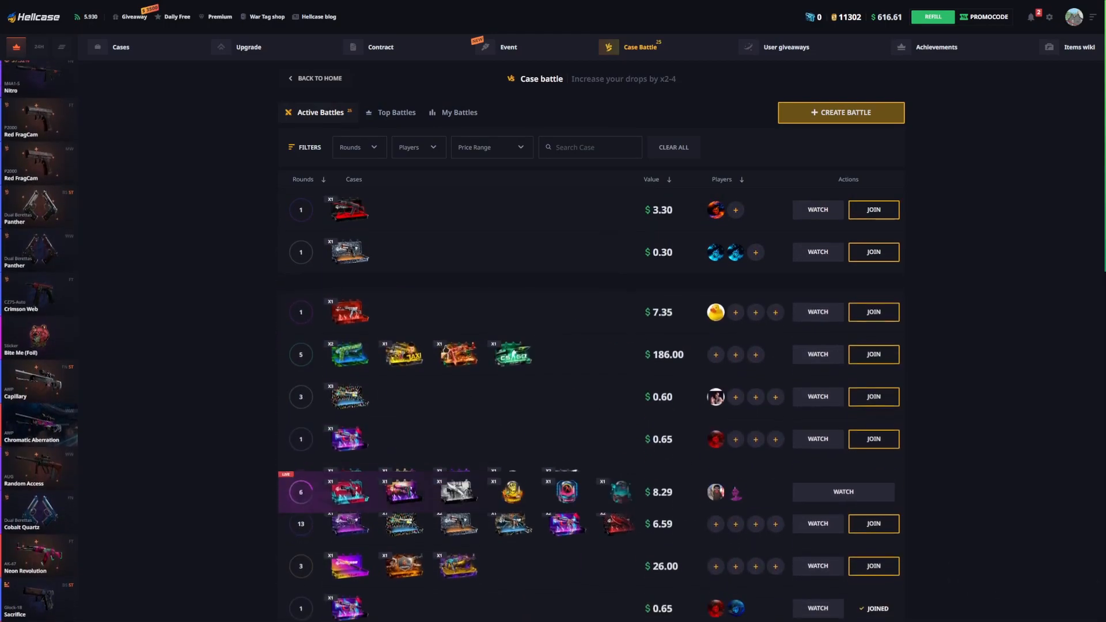
pyautogui.scroll(-2, 464, 322)
pyautogui.scroll(-2, 606, 345)
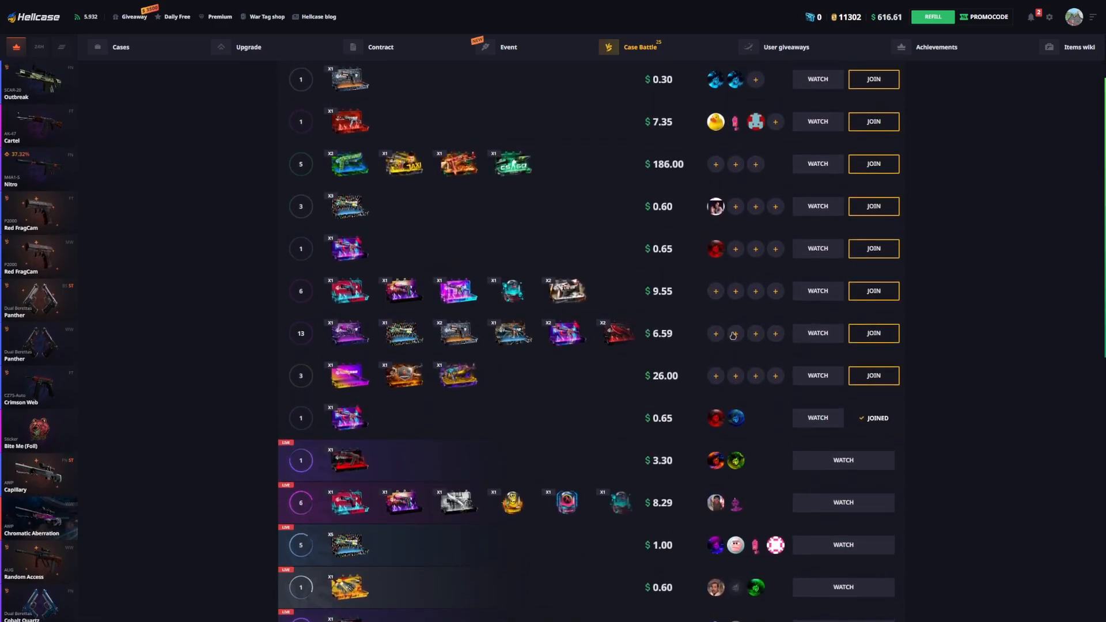
# Join the five-round $186.00 battle and fill the empty seats with bots, winning at $173.56
pyautogui.click(873, 338)
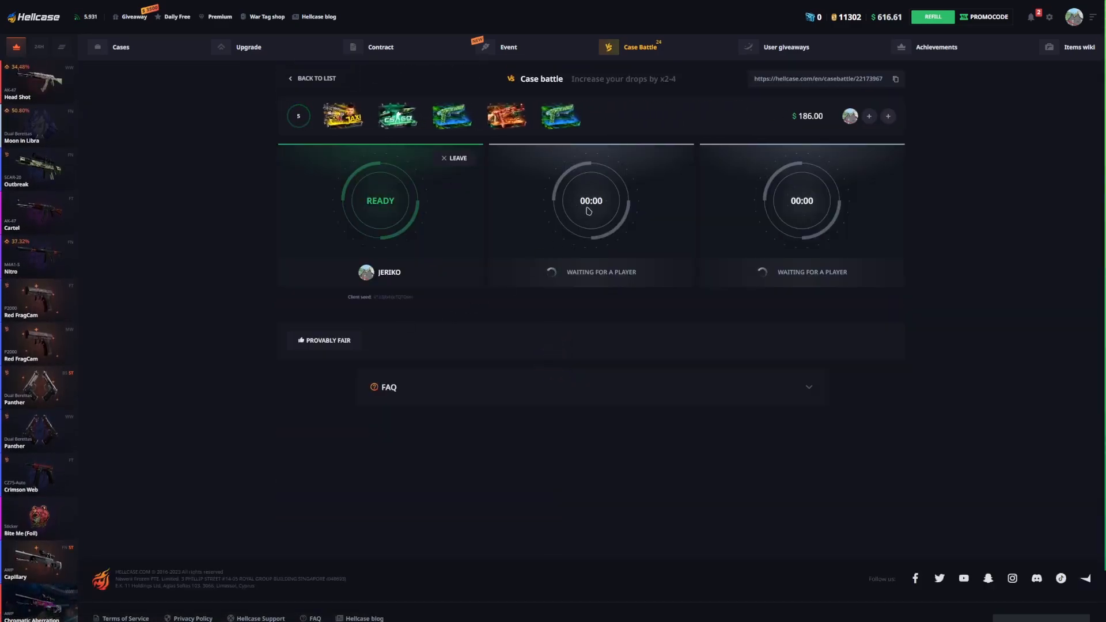
pyautogui.click(591, 200)
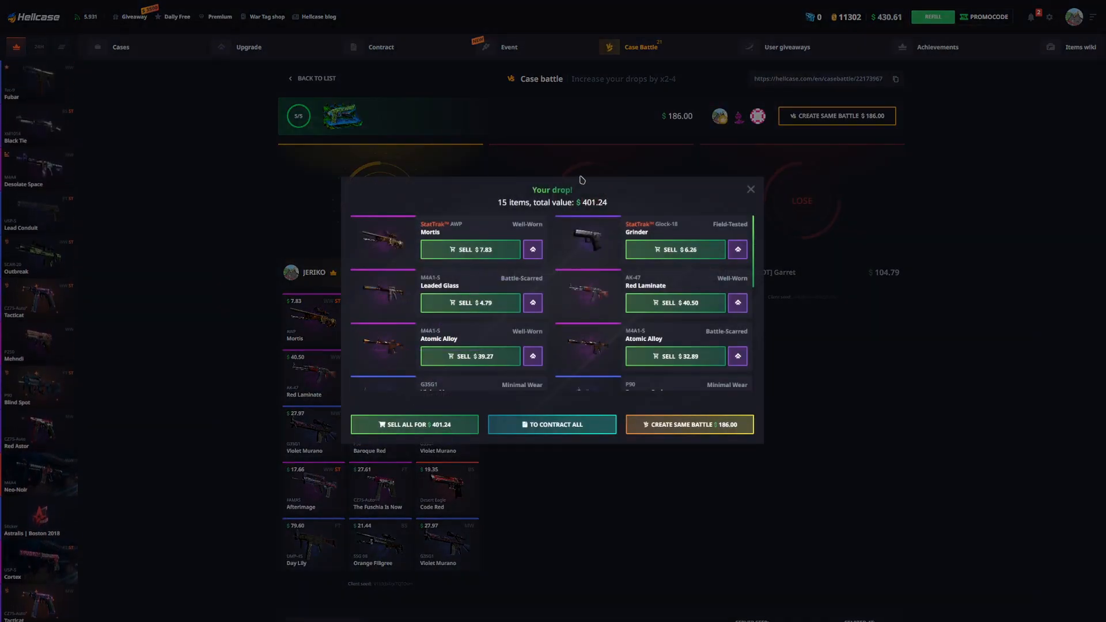
pyautogui.scroll(-5, 415, 320)
pyautogui.scroll(-3, 432, 294)
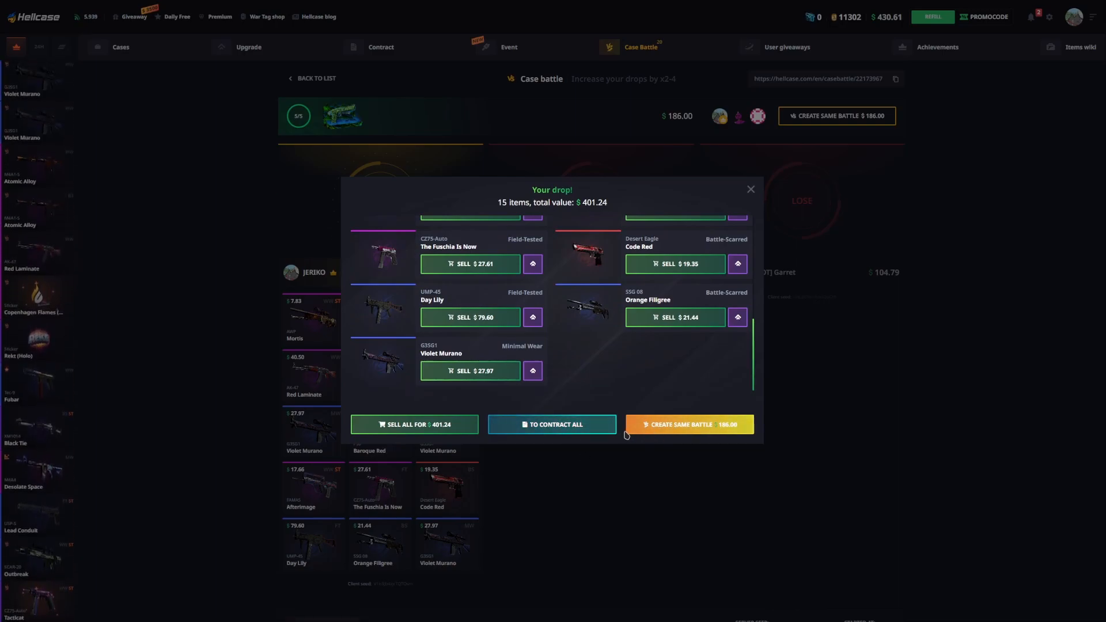
# Send the won skins to a trade-up contract unsigned and return to the battles list
pyautogui.click(582, 427)
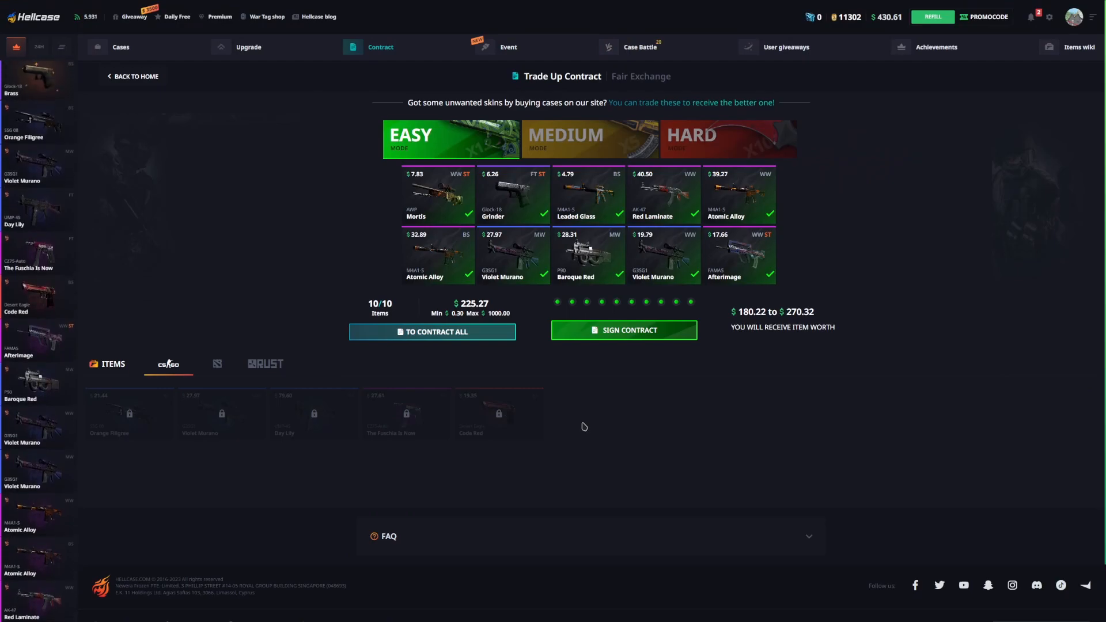
pyautogui.click(629, 50)
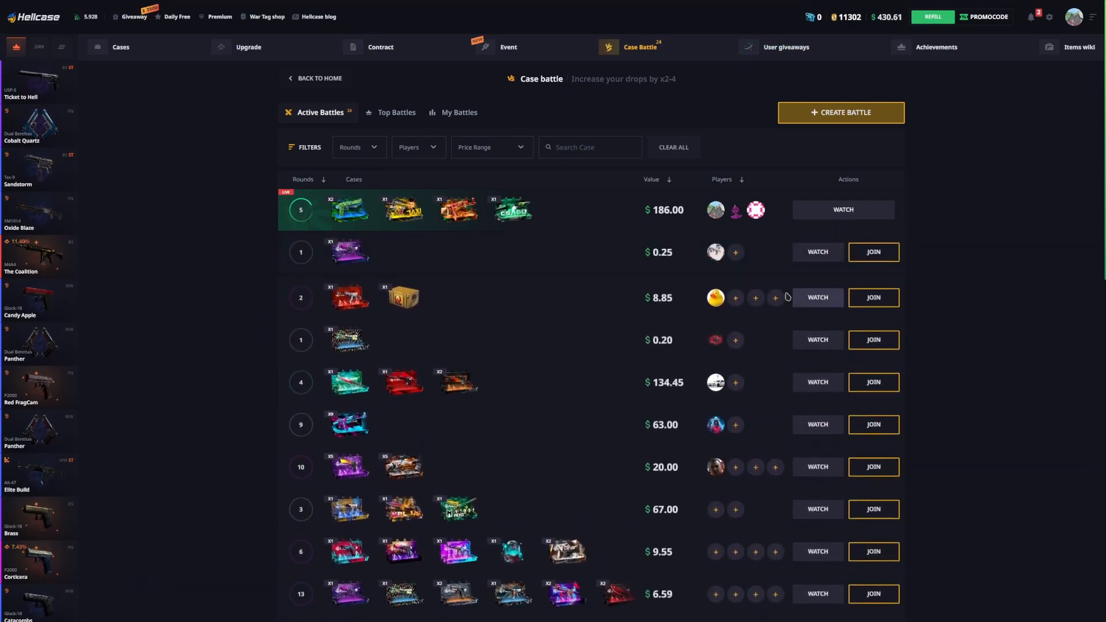
# On My Items page 2, stake Atomic Alloy, Red Laminate and Day Lily for upgrade
pyautogui.click(251, 48)
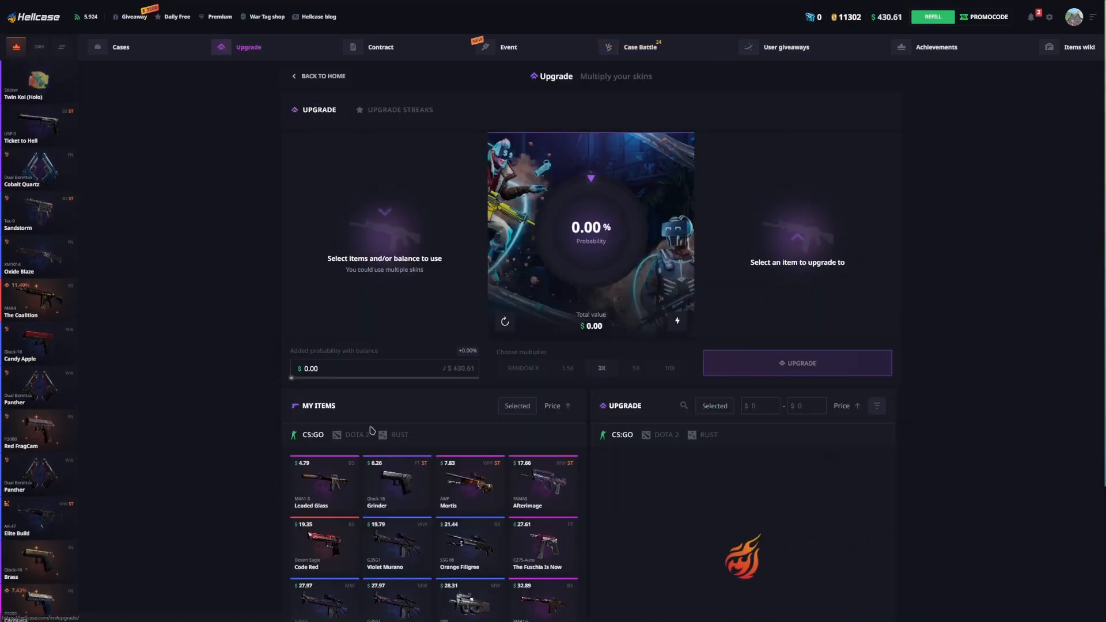
pyautogui.scroll(-5, 353, 423)
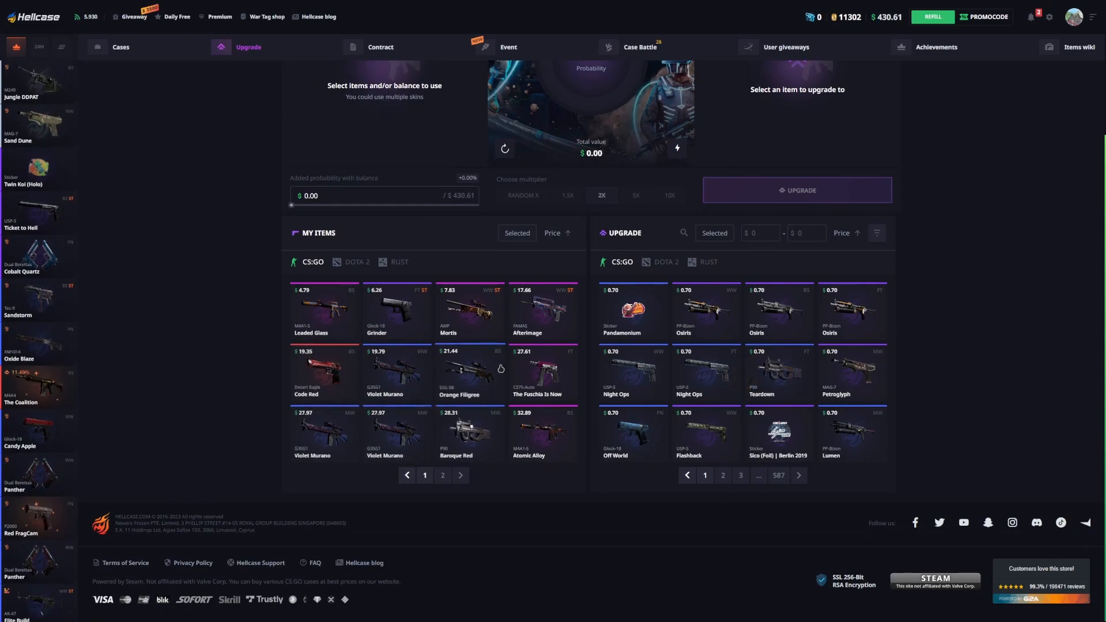
pyautogui.click(458, 475)
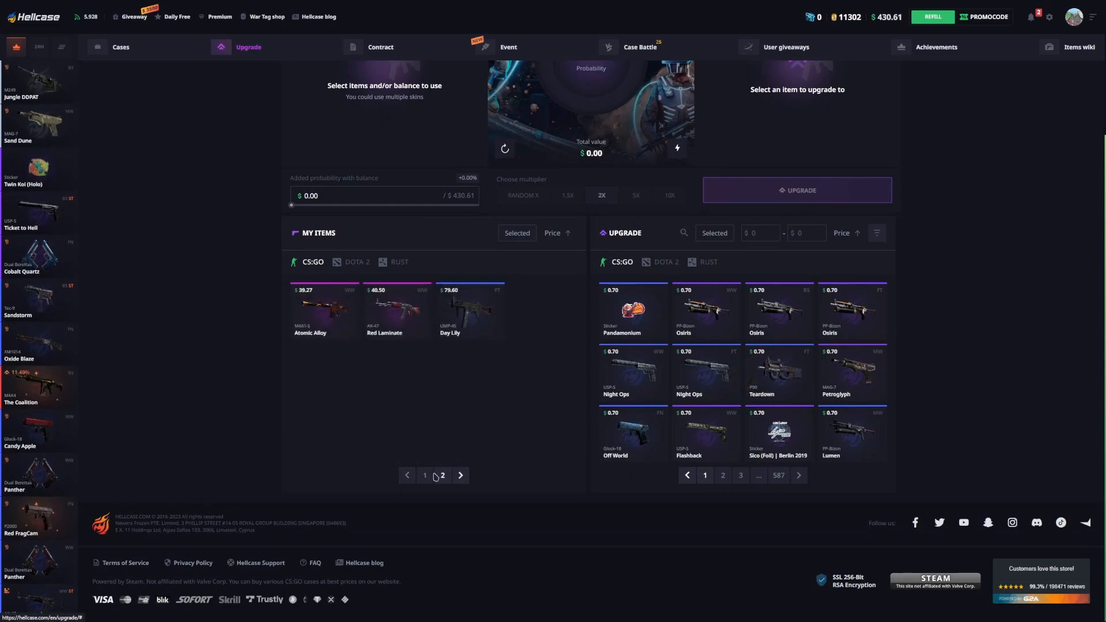
pyautogui.click(322, 308)
pyautogui.click(395, 307)
pyautogui.click(469, 308)
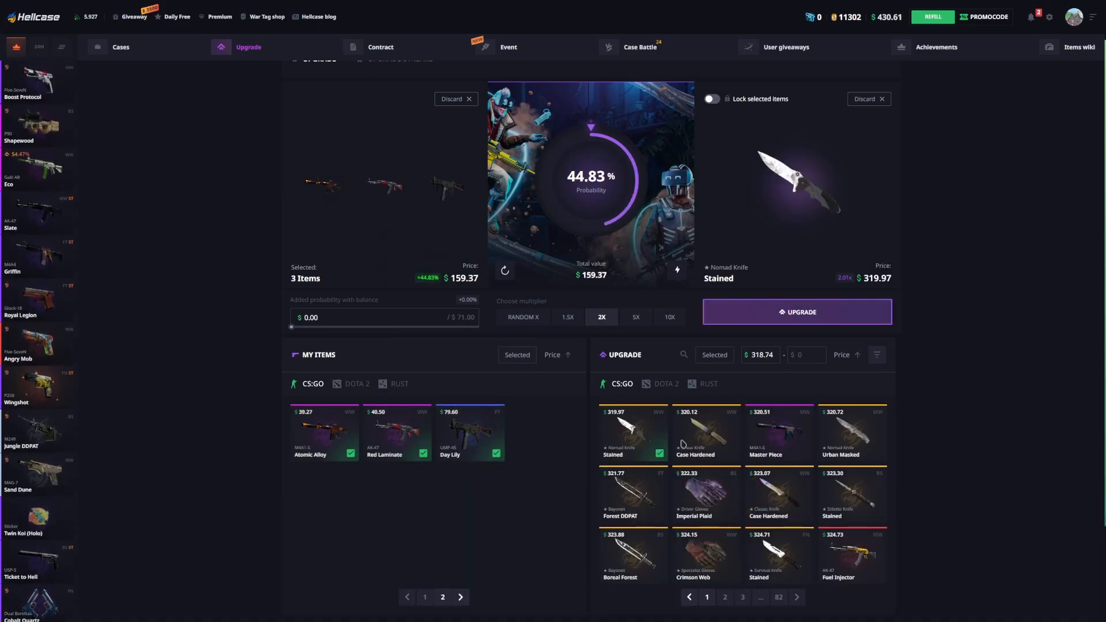
# Upgrade the stake into the $319.97 Stained Nomad Knife and return home
pyautogui.click(796, 313)
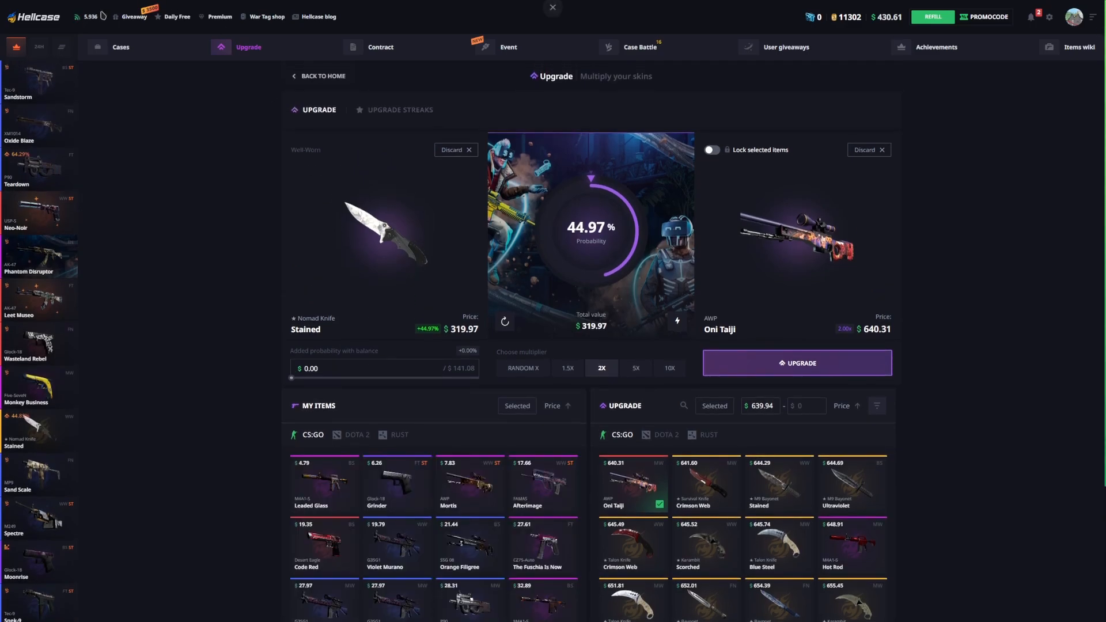
pyautogui.click(35, 18)
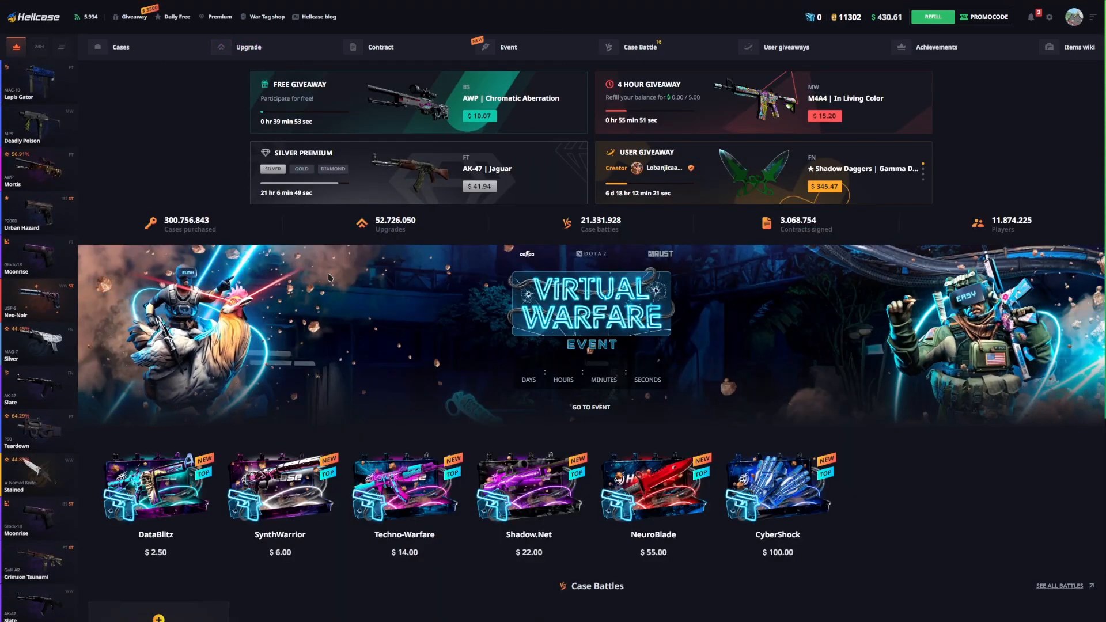